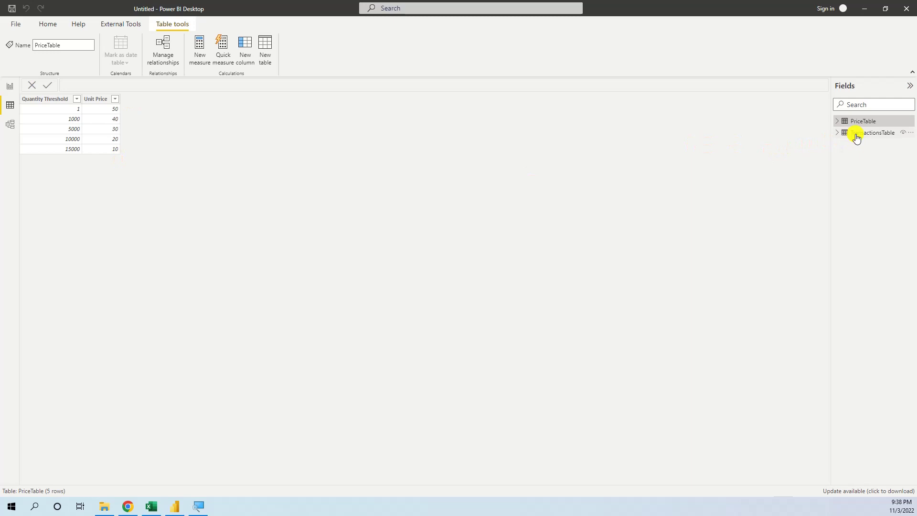
# Step: Compare the TransactionsTable and PriceTable data, then bring up TransactionsTable's more-options menu
pyautogui.click(860, 133)
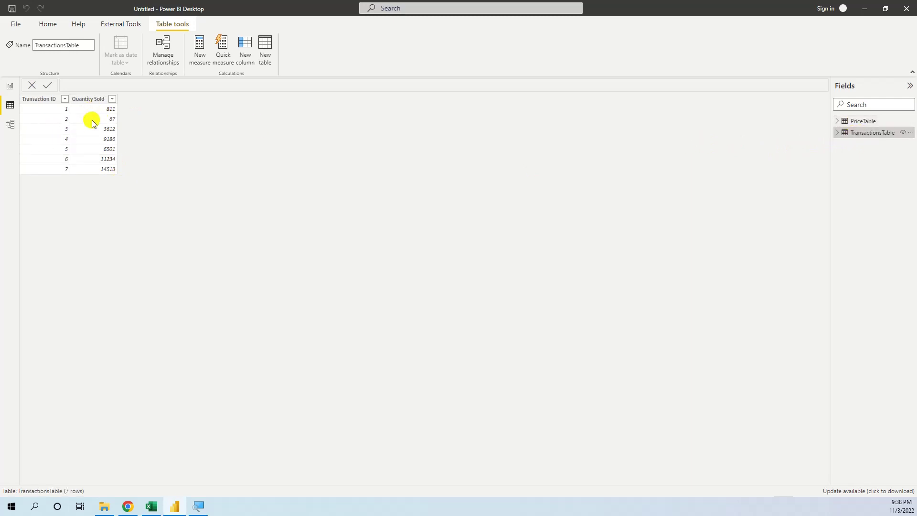
pyautogui.click(868, 123)
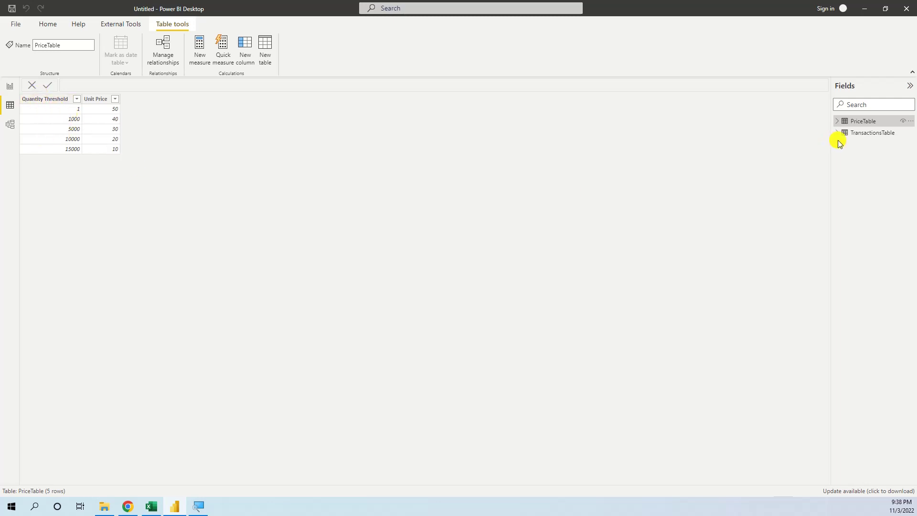
pyautogui.click(870, 137)
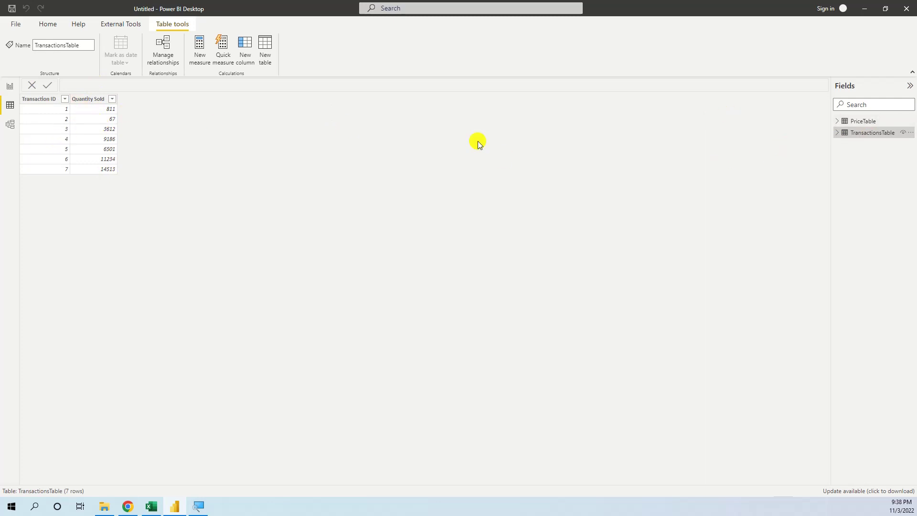
pyautogui.click(911, 120)
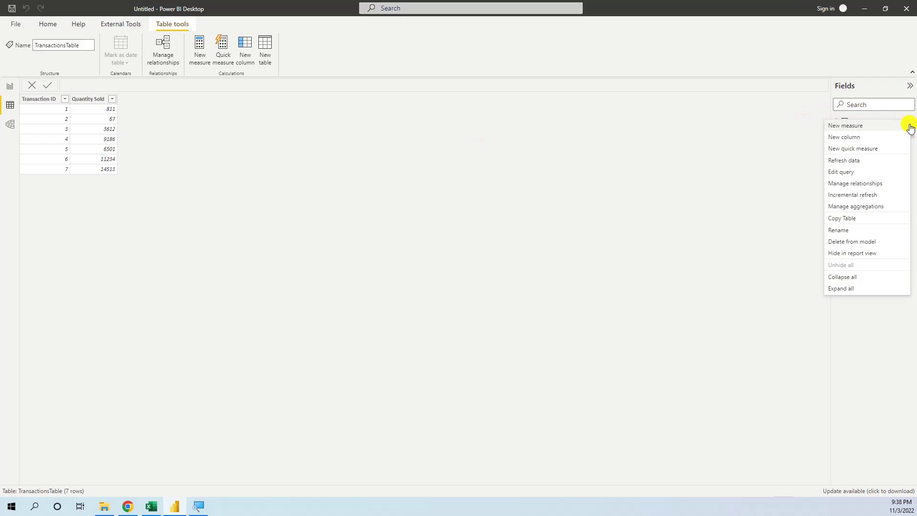
# Step: Edit the query and rename PriceTable's Quantity Threshold column to Quantity
pyautogui.click(862, 173)
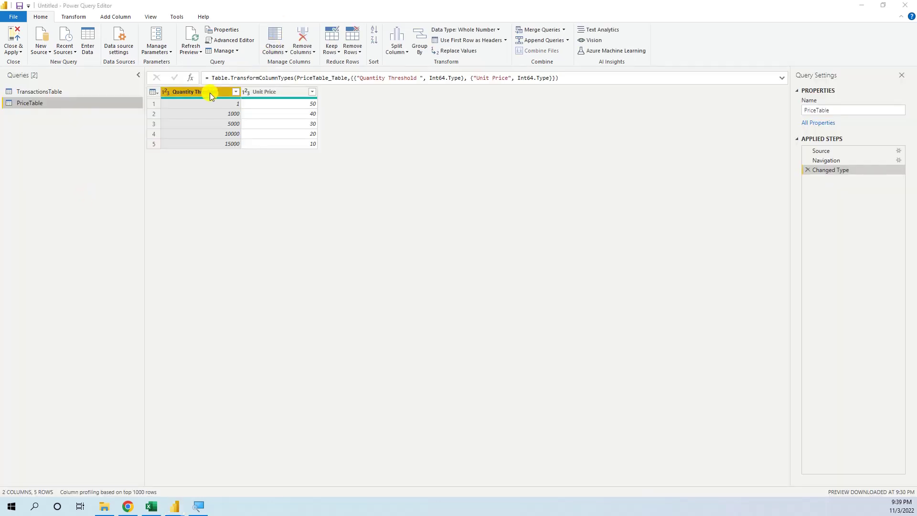
pyautogui.doubleClick(210, 93)
pyautogui.doubleClick(210, 92)
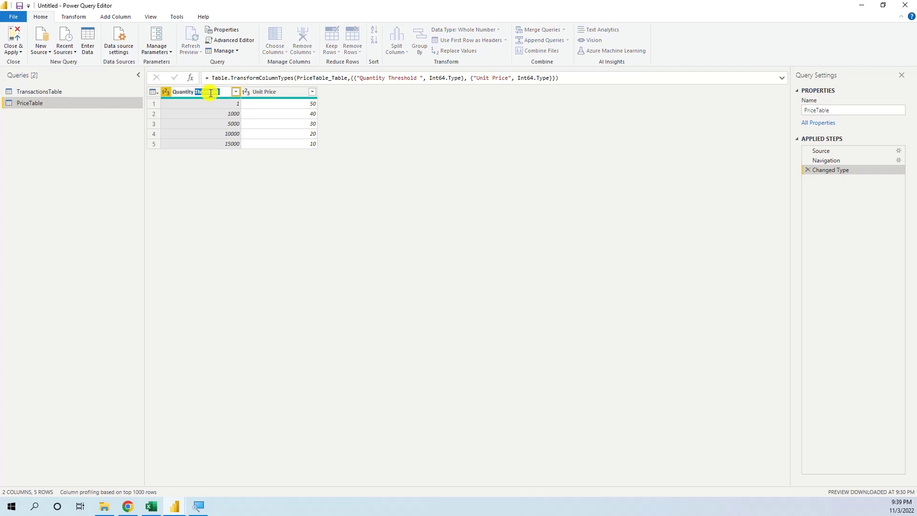
pyautogui.press('BackSpace')
pyautogui.click(14, 51)
# Step: Rename TransactionsTable's Quantity Sold column to Quantity and Close & Apply the changes
pyautogui.click(39, 92)
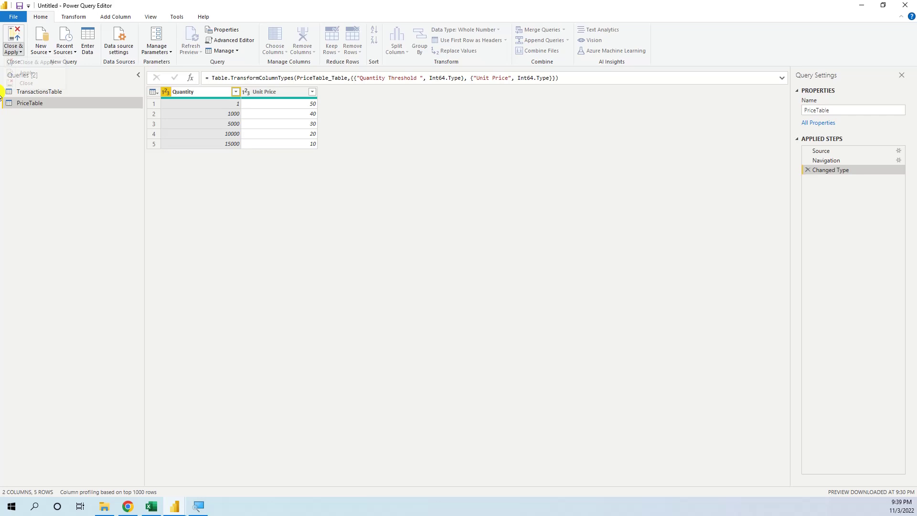
pyautogui.click(39, 92)
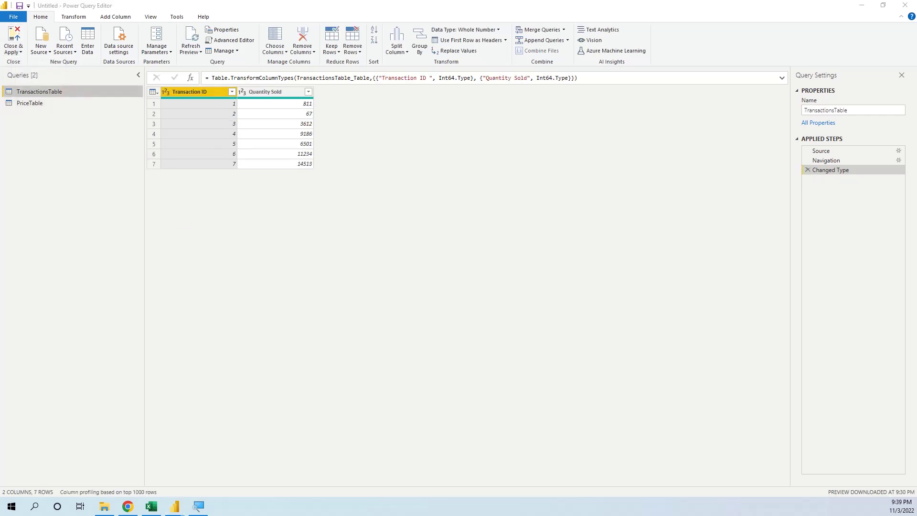
pyautogui.doubleClick(275, 92)
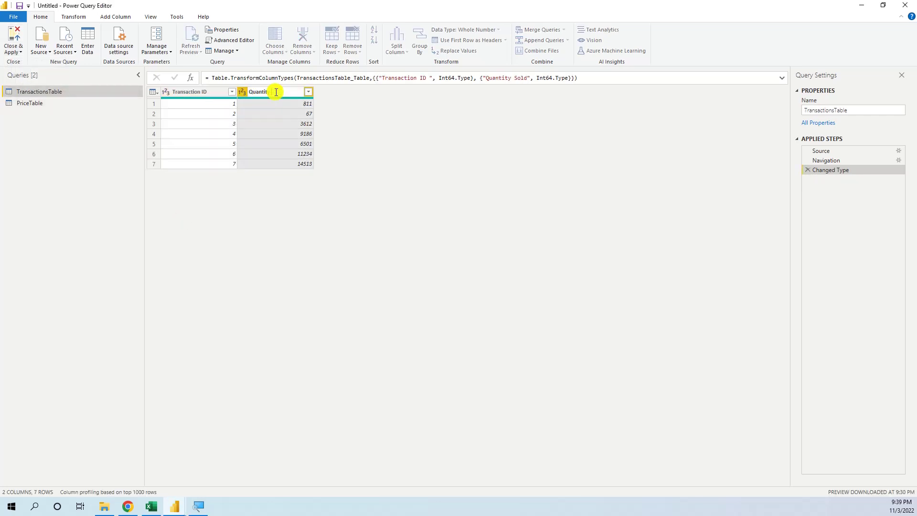
pyautogui.press('Return')
pyautogui.click(14, 50)
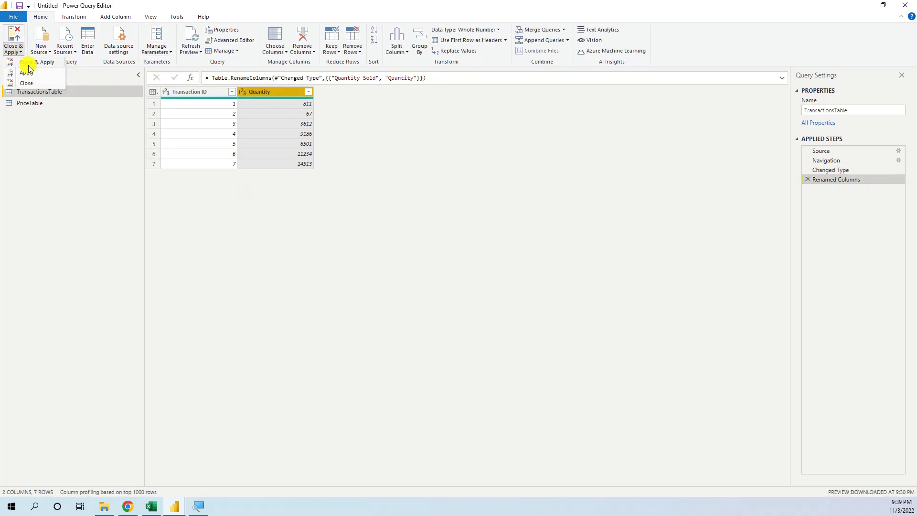
pyautogui.click(30, 65)
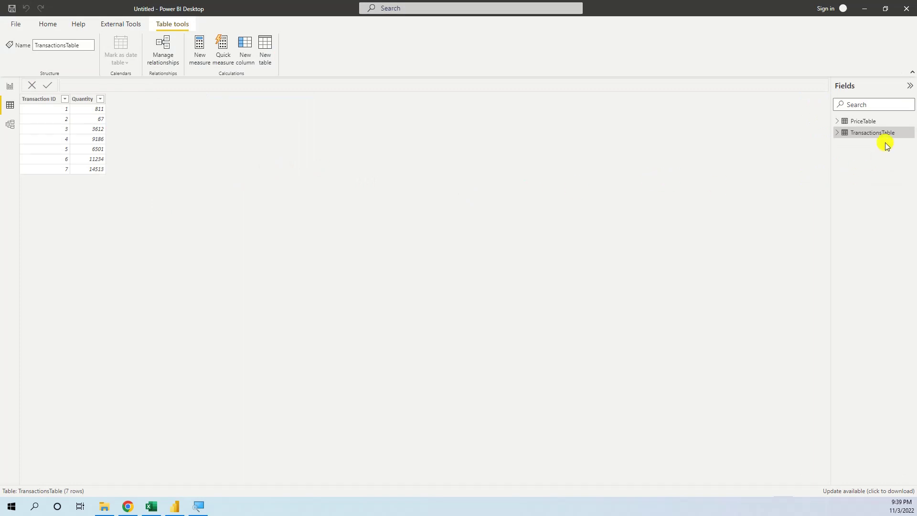
# Step: Create a TransactionsTable (2) query as a Reference to TransactionsTable
pyautogui.rightClick(869, 137)
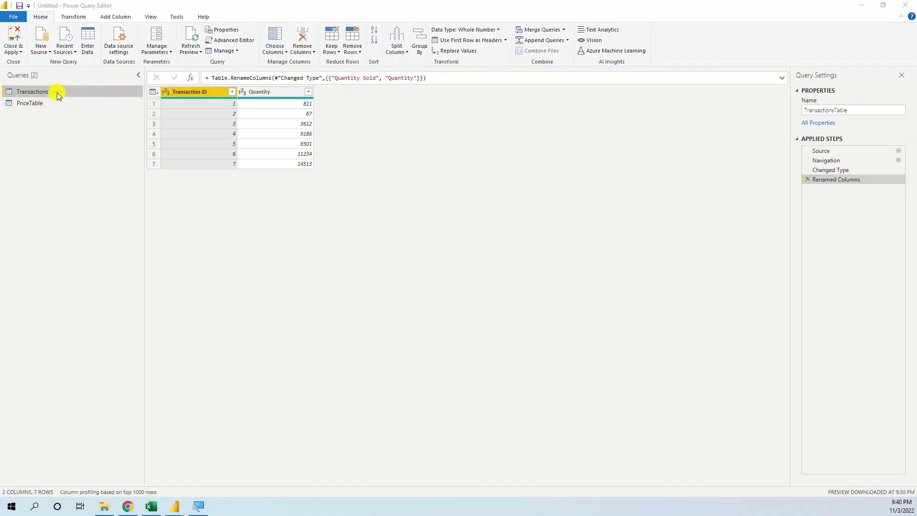
pyautogui.rightClick(58, 93)
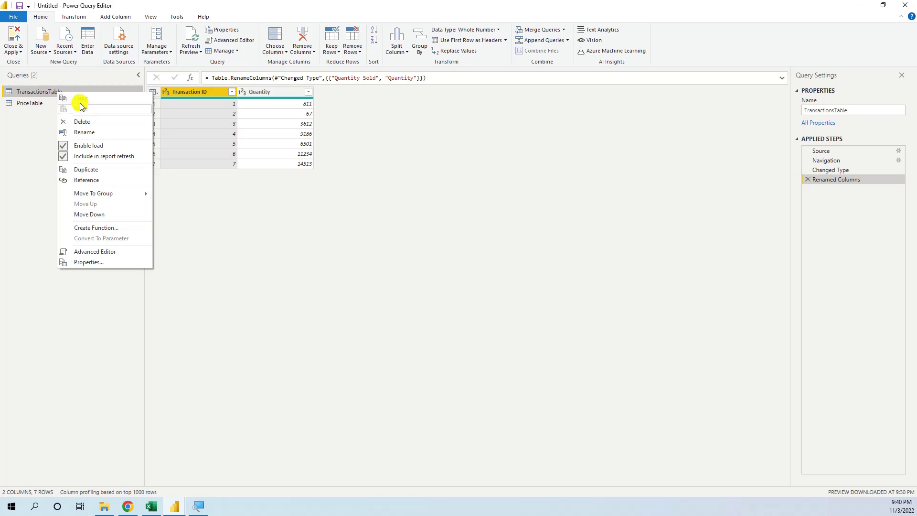
pyautogui.click(100, 182)
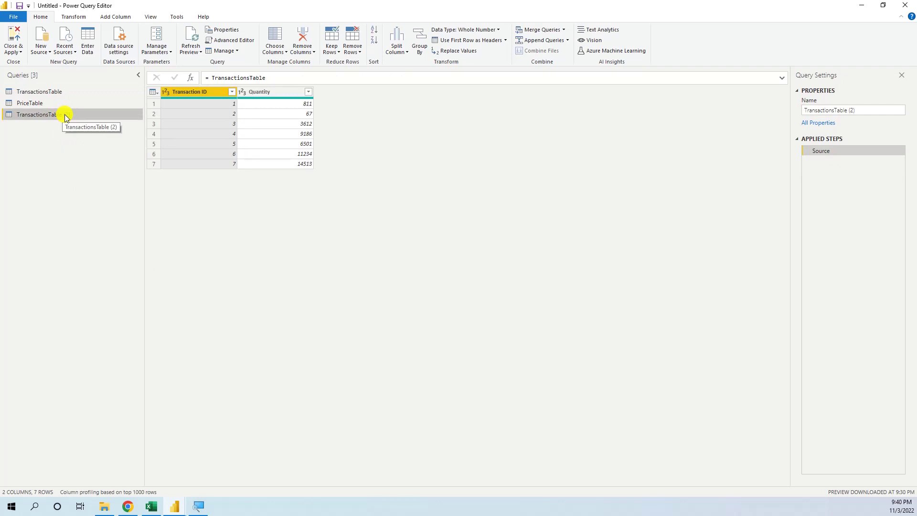
pyautogui.rightClick(64, 115)
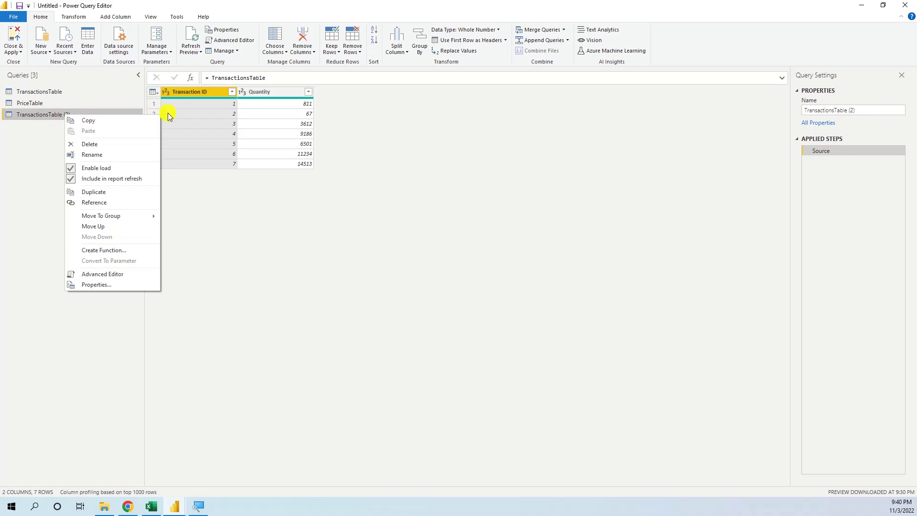
pyautogui.click(256, 4)
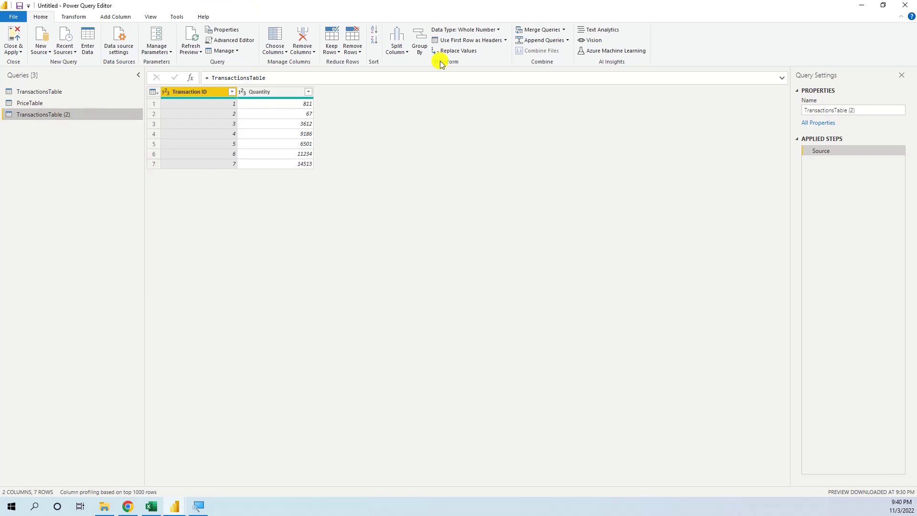
pyautogui.click(543, 41)
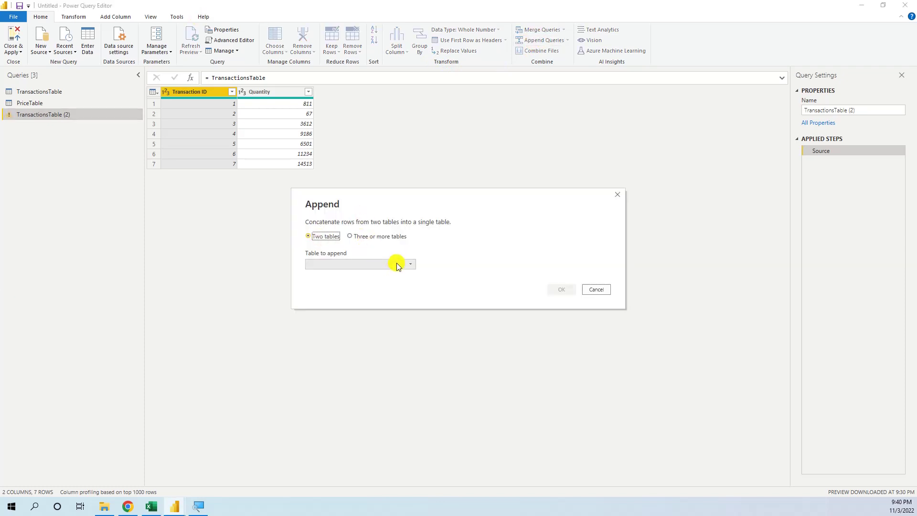
# Step: Append PriceTable to TransactionsTable (2), producing 12 rows with a Unit Price column
pyautogui.click(396, 264)
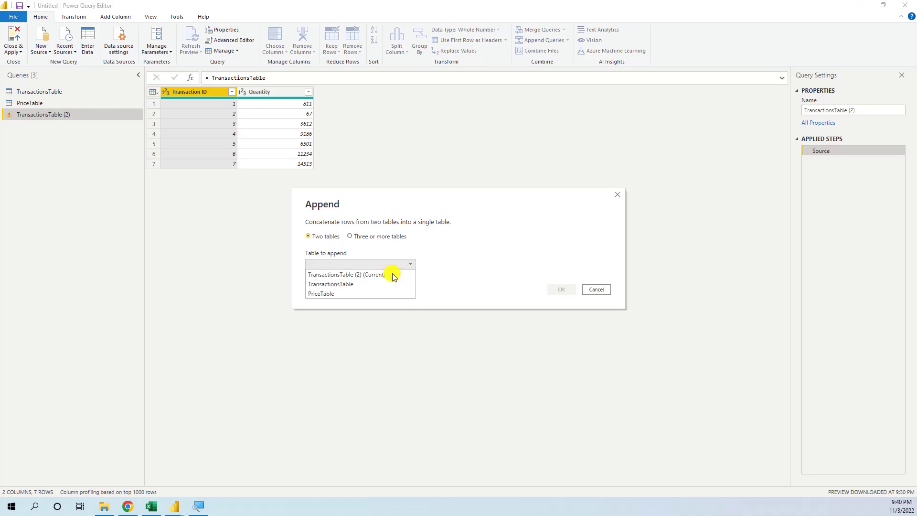
pyautogui.click(368, 292)
pyautogui.click(554, 290)
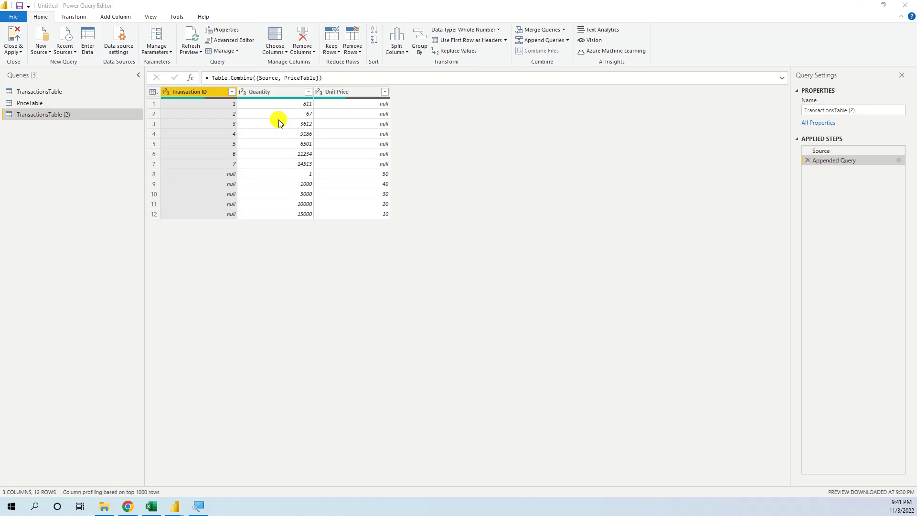
# Step: Sort TransactionsTable (2) ascending on Quantity, then add an ascending sort on Transaction ID
pyautogui.click(309, 92)
pyautogui.click(213, 105)
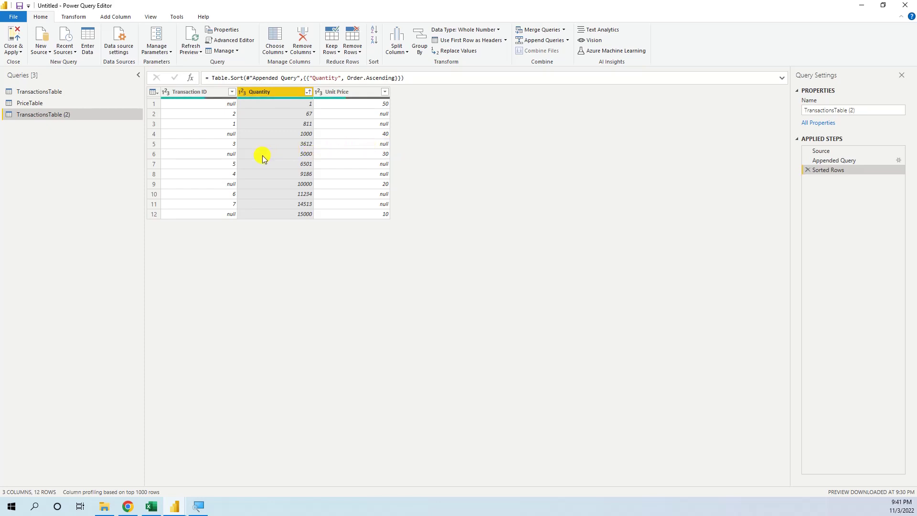
pyautogui.click(232, 92)
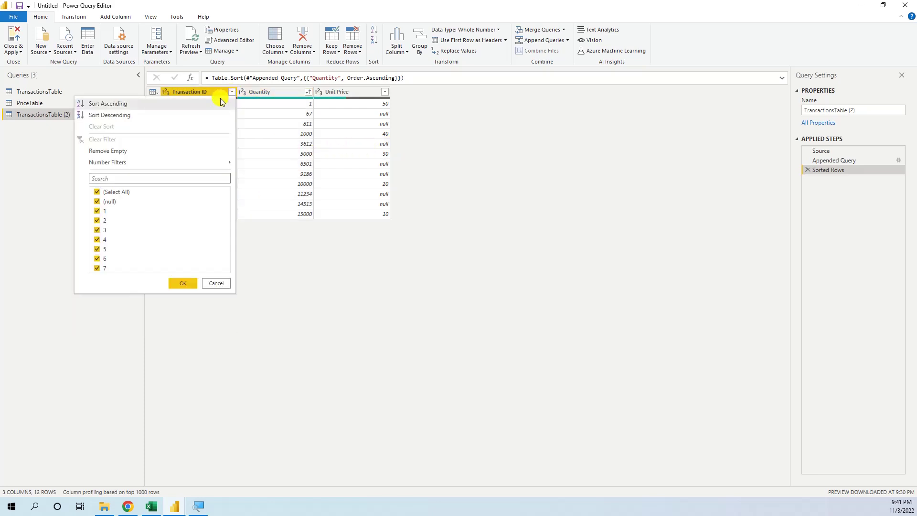
pyautogui.click(172, 103)
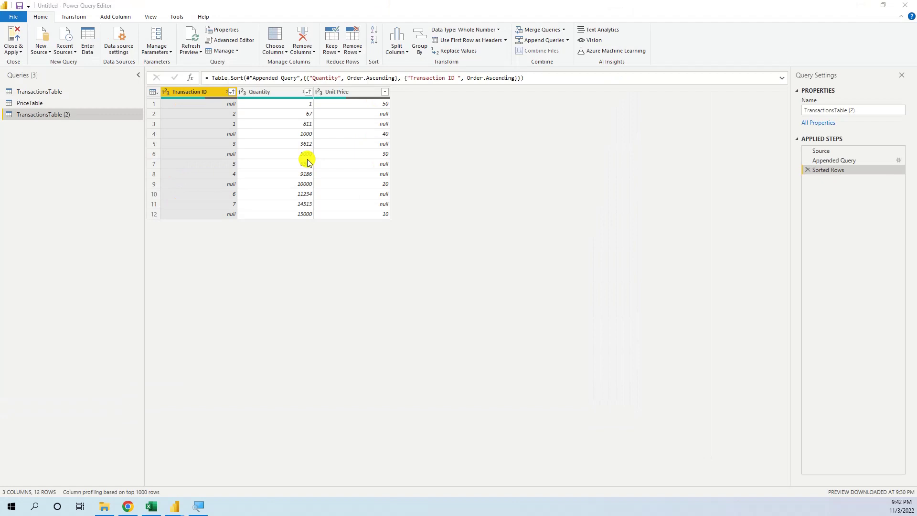
# Step: Fill the Unit Price column down into the empty rows
pyautogui.click(359, 93)
pyautogui.rightClick(361, 94)
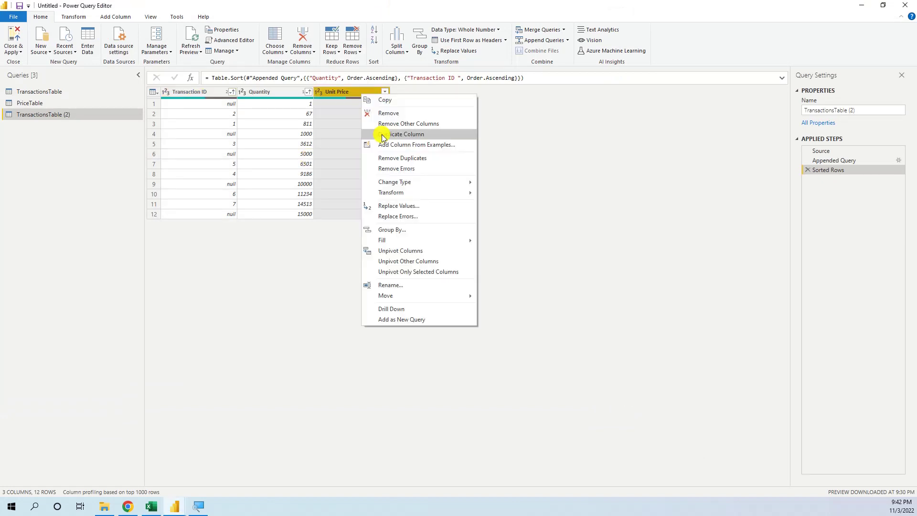
pyautogui.moveTo(410, 240)
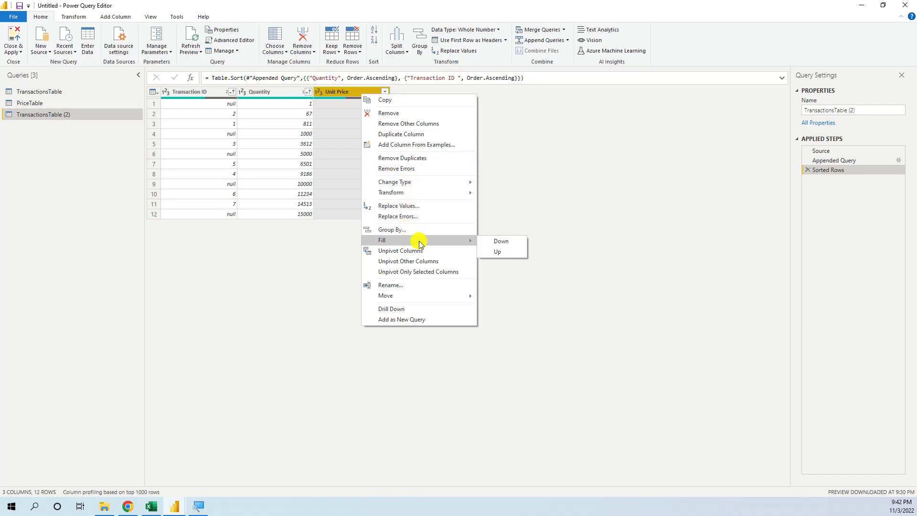
pyautogui.click(502, 241)
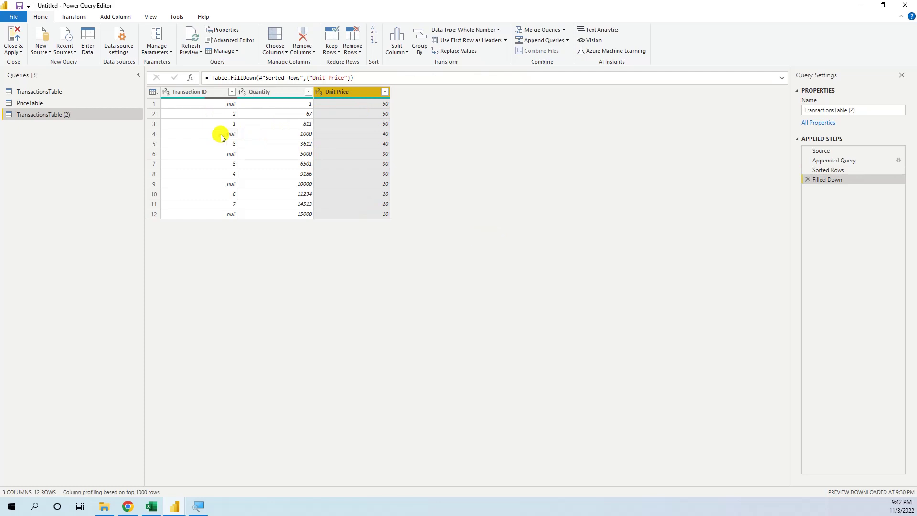
# Step: Filter out (null) Transaction IDs, leaving the 7 priced transactions
pyautogui.click(231, 91)
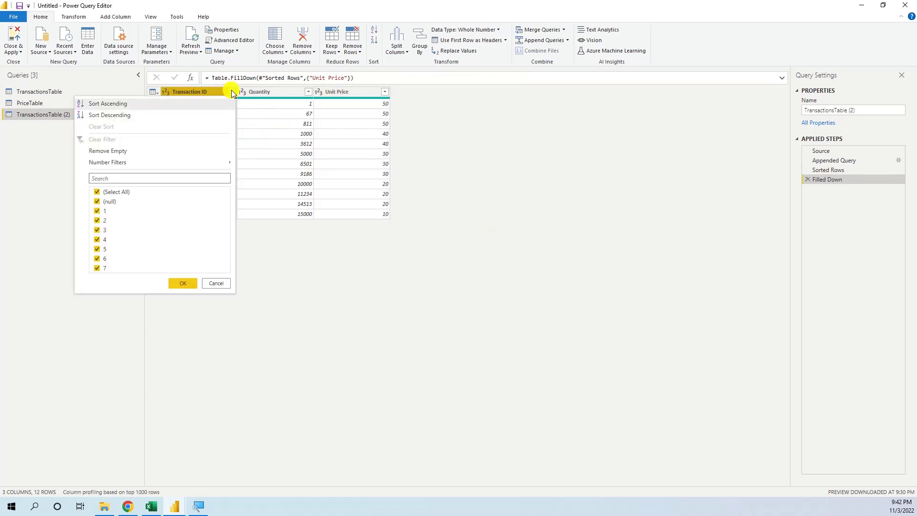
pyautogui.click(96, 202)
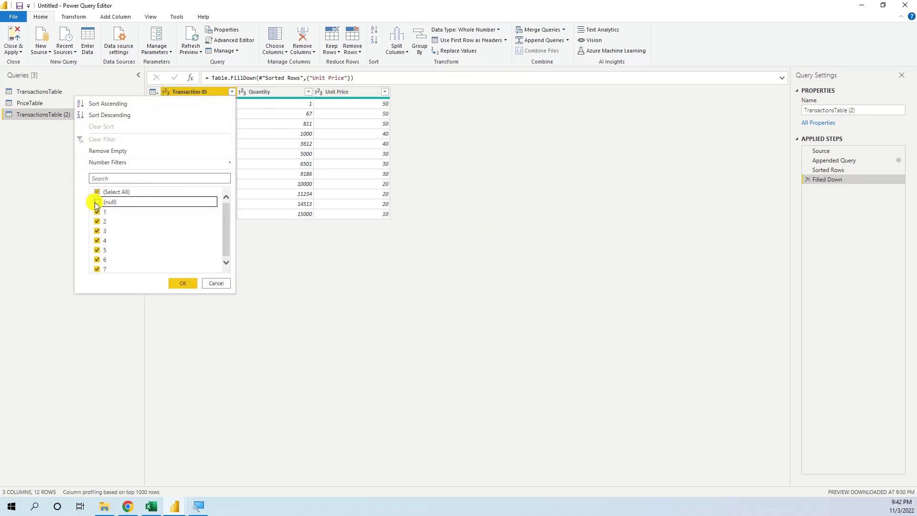
pyautogui.click(183, 284)
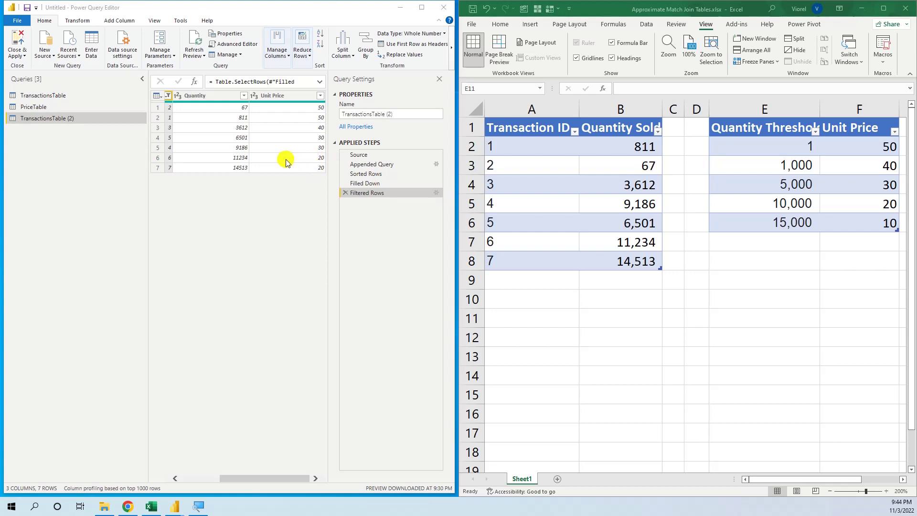
# Step: Close & Apply the query edits, then switch to the Excel workbook
pyautogui.click(22, 56)
pyautogui.click(41, 66)
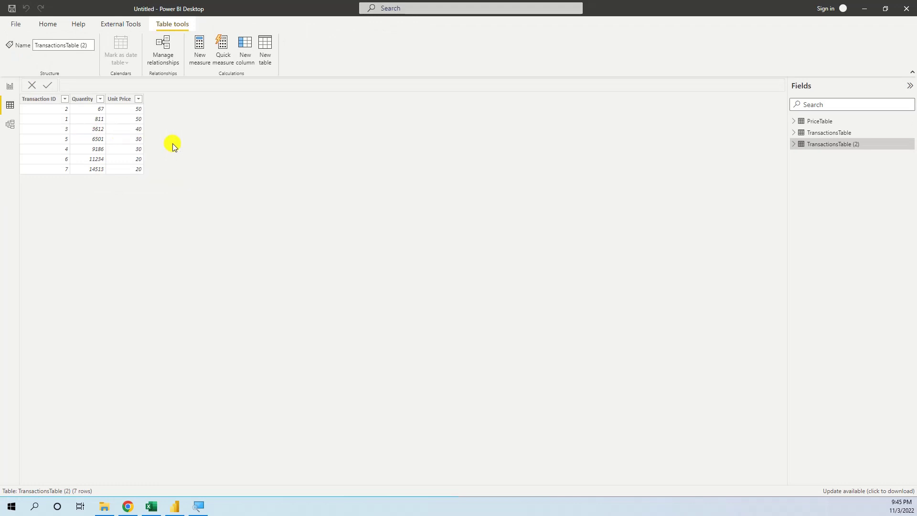
pyautogui.hotkey('alt', 'Tab')
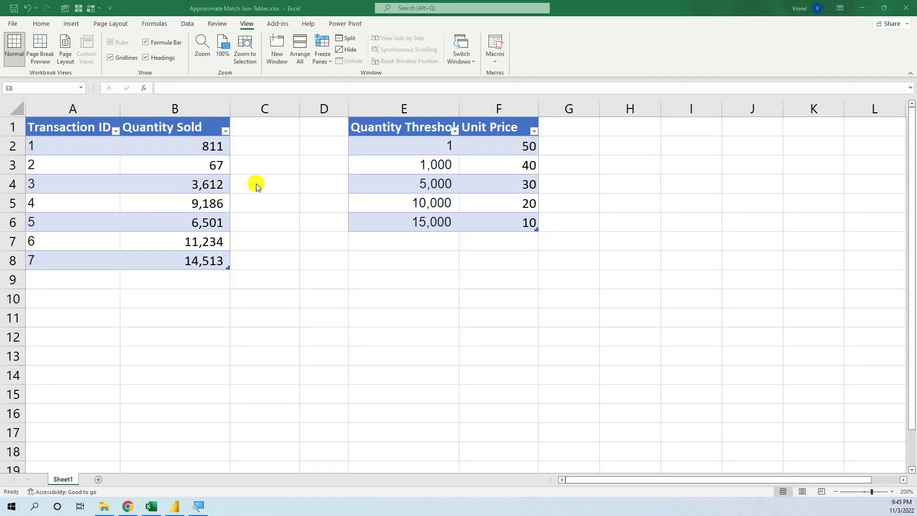
# Step: Enter =VLOOKUP([@[Quantity Sold]],PriceTable,2,TRUE) in C2 for approximate-match unit prices
pyautogui.click(250, 148)
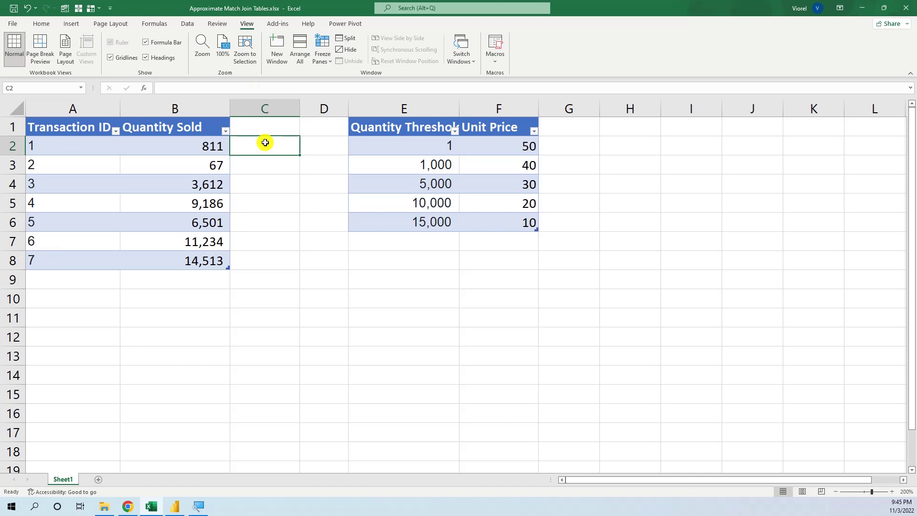
pyautogui.write('=vlo')
pyautogui.press('Tab')
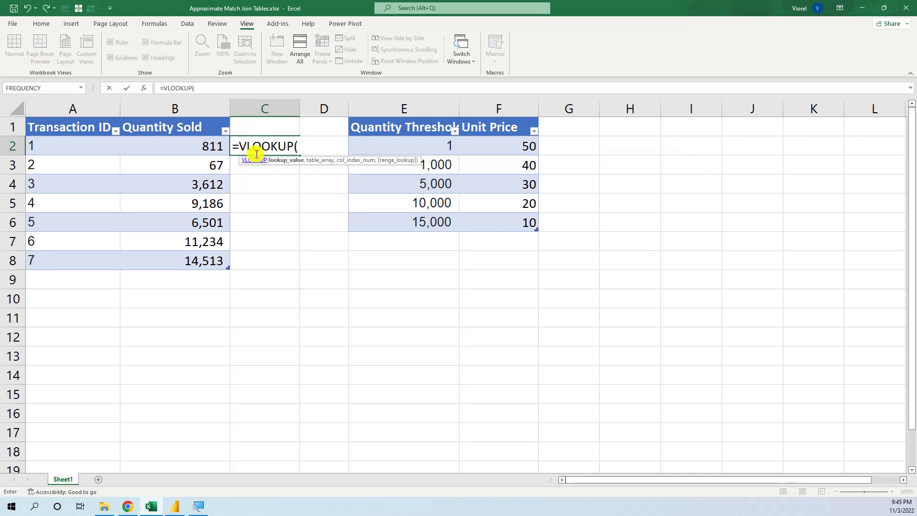
pyautogui.click(211, 146)
pyautogui.write(',')
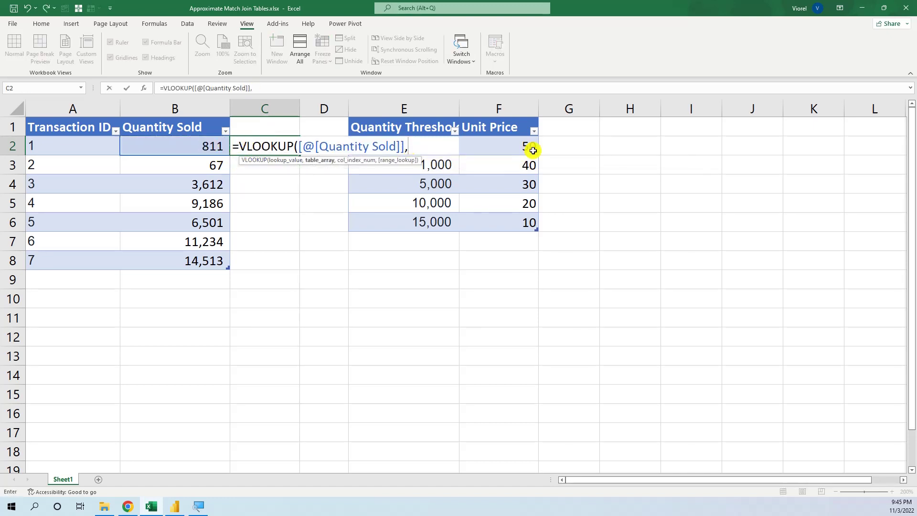
pyautogui.moveTo(528, 147); pyautogui.dragTo(439, 214)
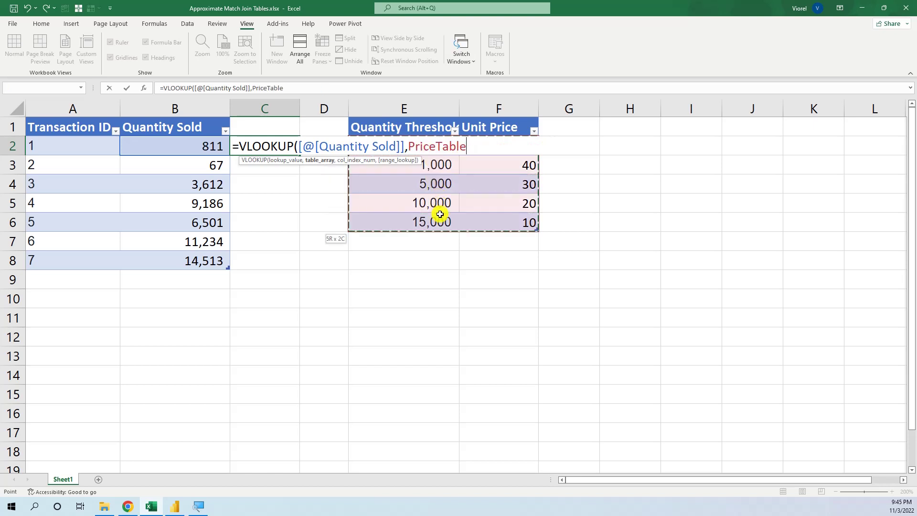
pyautogui.write(',2')
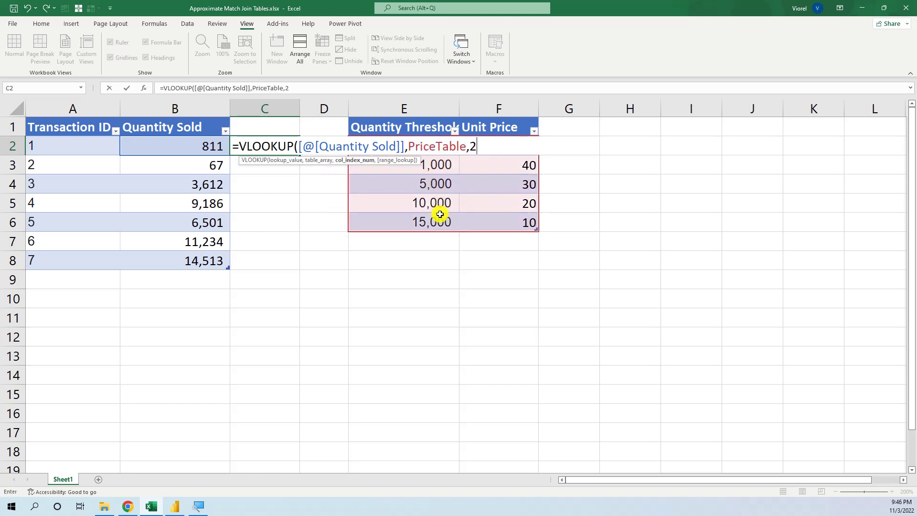
pyautogui.write(',')
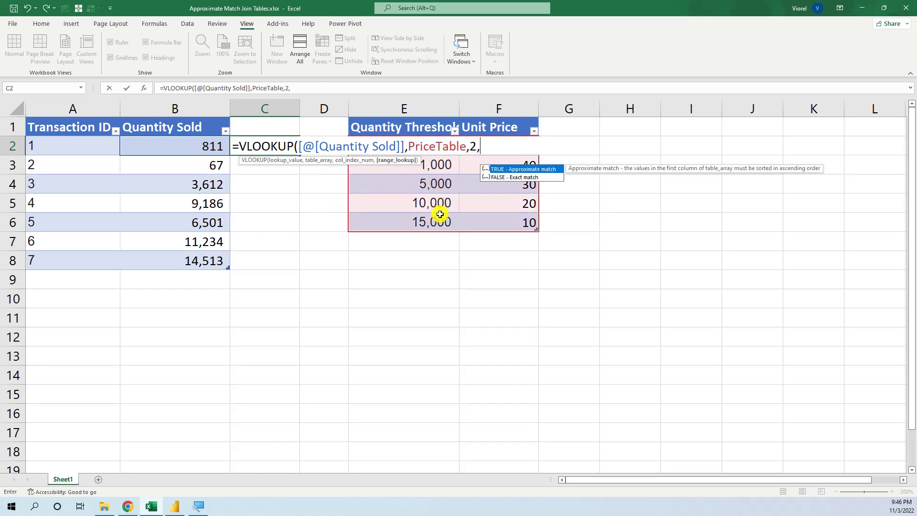
pyautogui.click(507, 169)
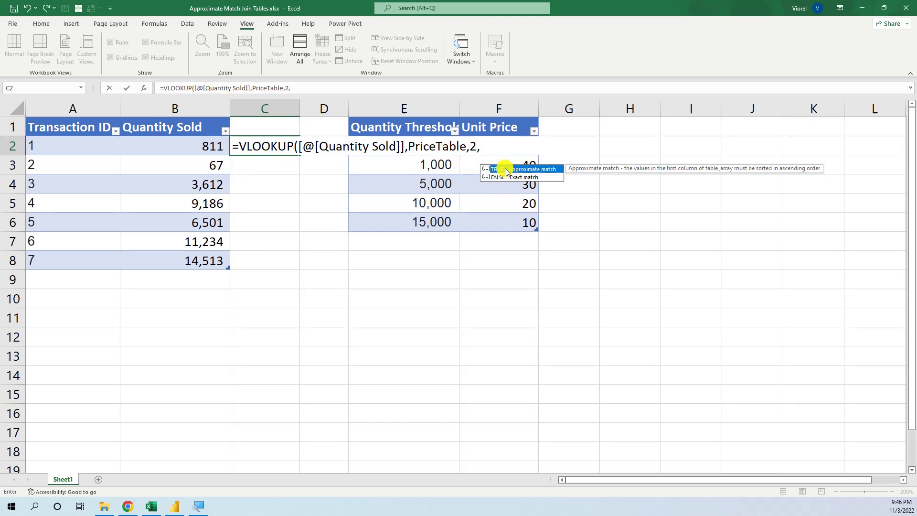
pyautogui.doubleClick(507, 170)
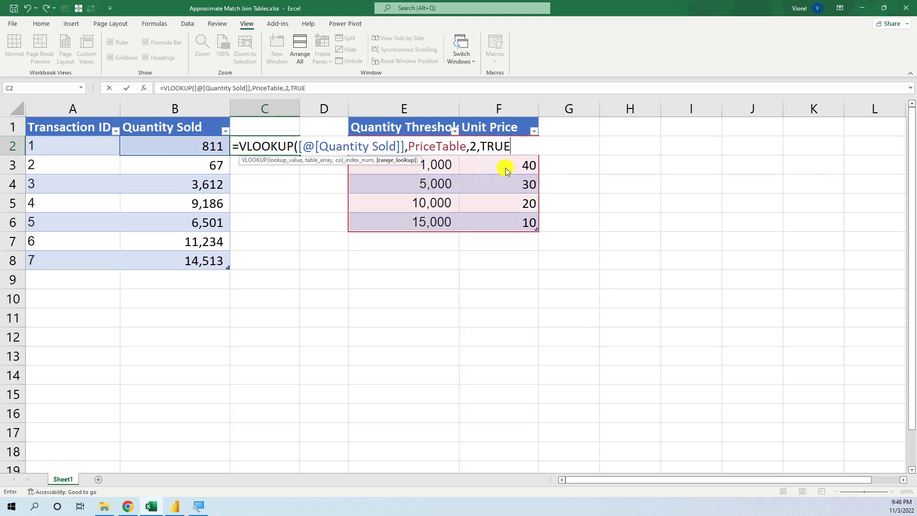
pyautogui.write(')')
pyautogui.press('Return')
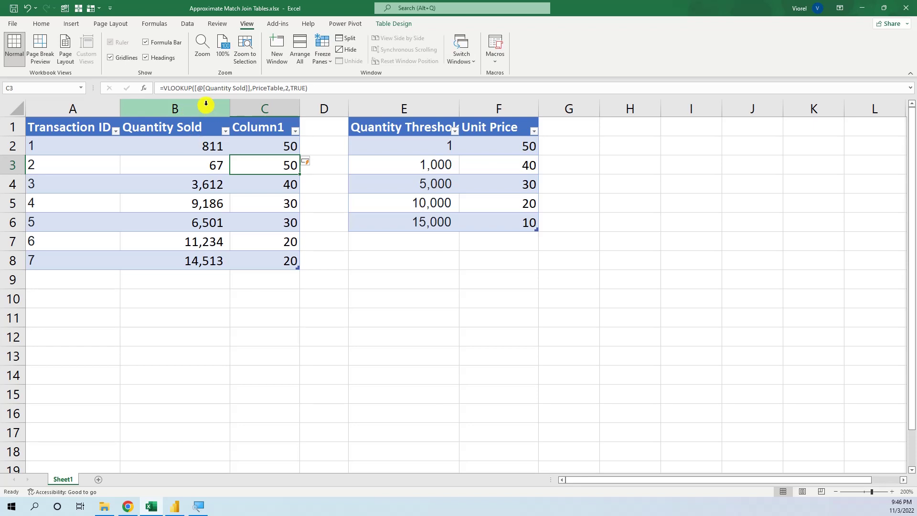
# Step: Select the Quantity Sold and Column1 columns to check the matched prices, then deselect
pyautogui.click(213, 107)
pyautogui.click(252, 105)
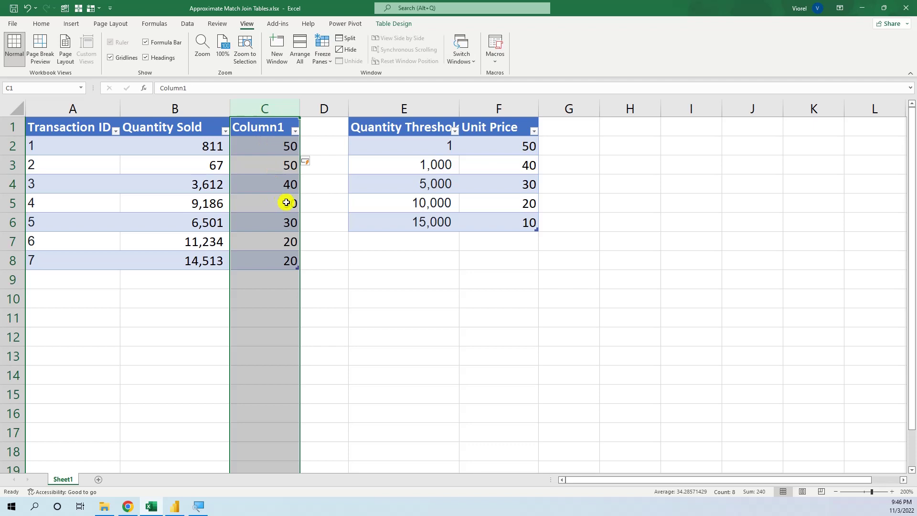
pyautogui.click(369, 281)
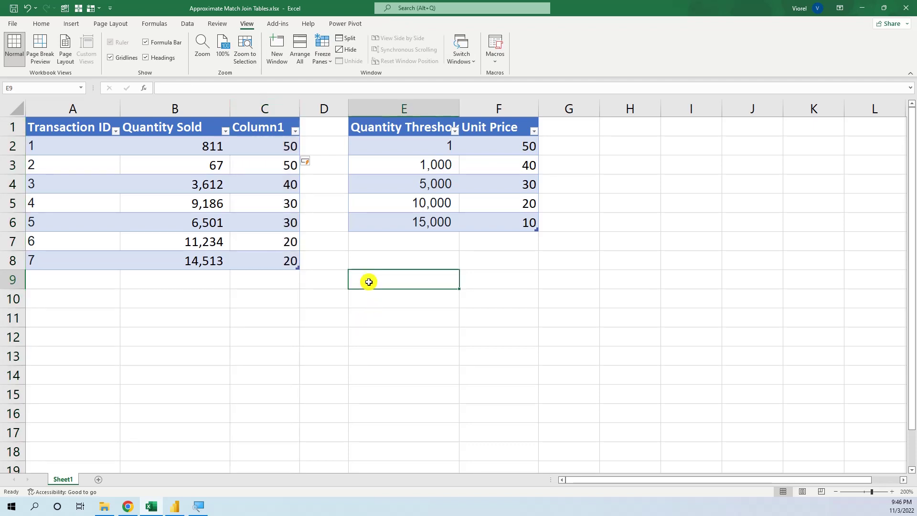